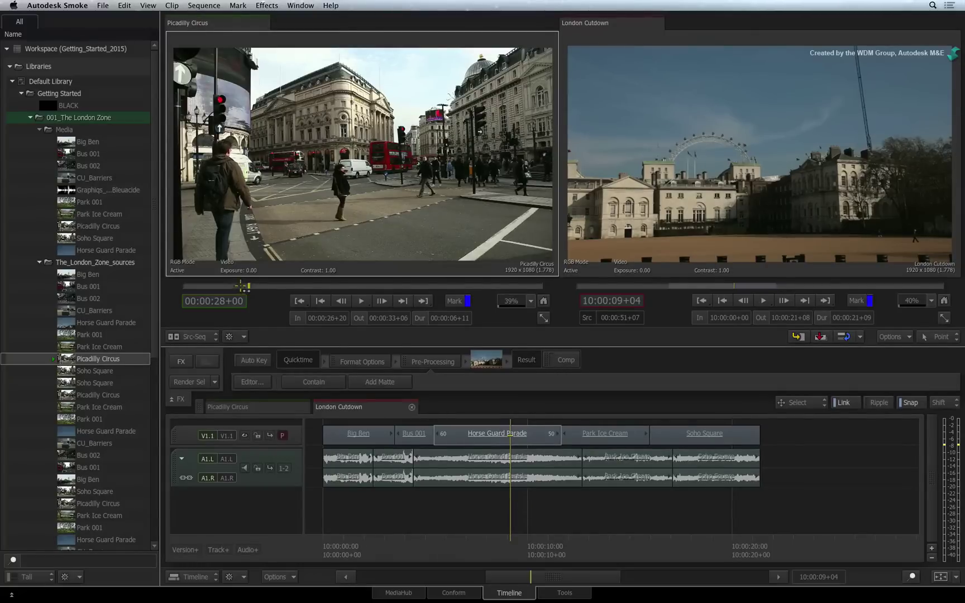
Step: Scrub Picadilly Circus in the source viewer and place the playhead inside Horse Guard Parade
mouse_move(249, 286)
left_mouse_down()
mouse_move(318, 280)
mouse_move(263, 298)
left_mouse_up()
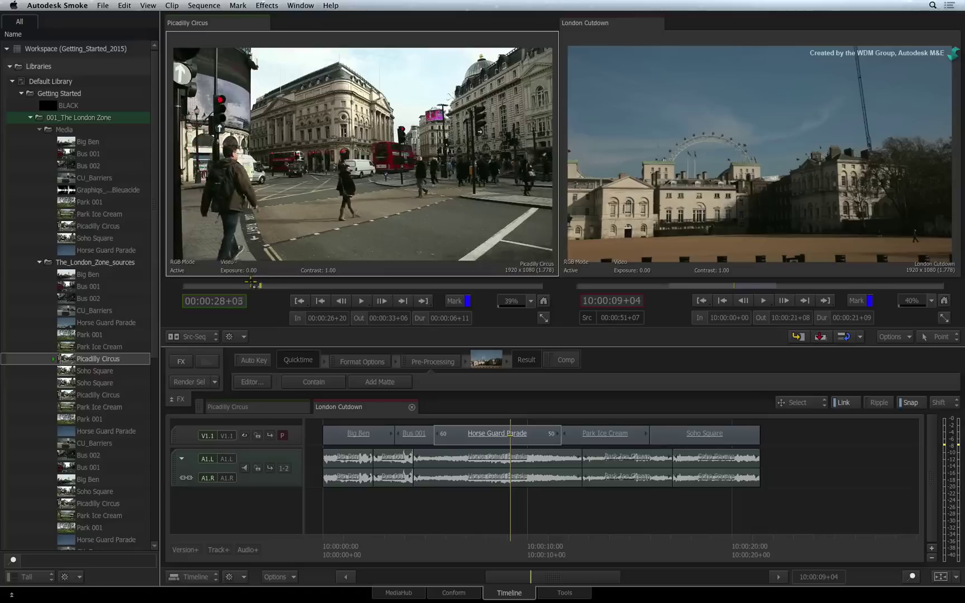
left_click_drag(509, 537, 529, 540)
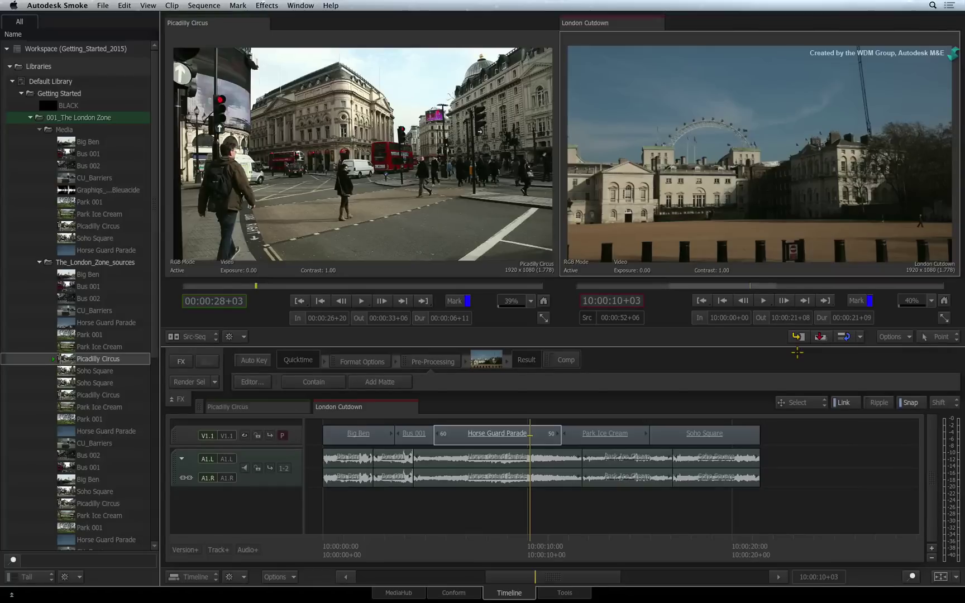
key("F9")
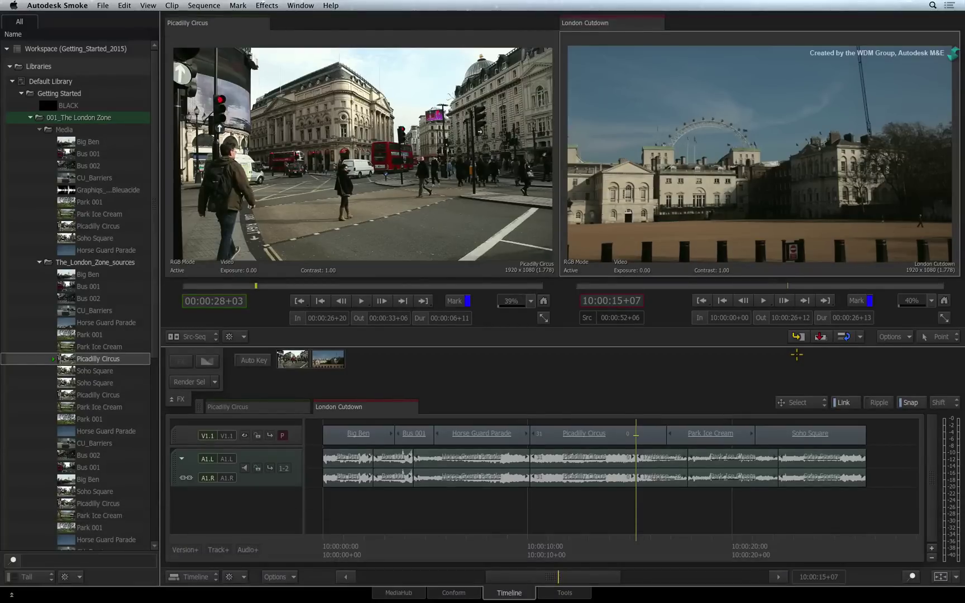
key("super+z")
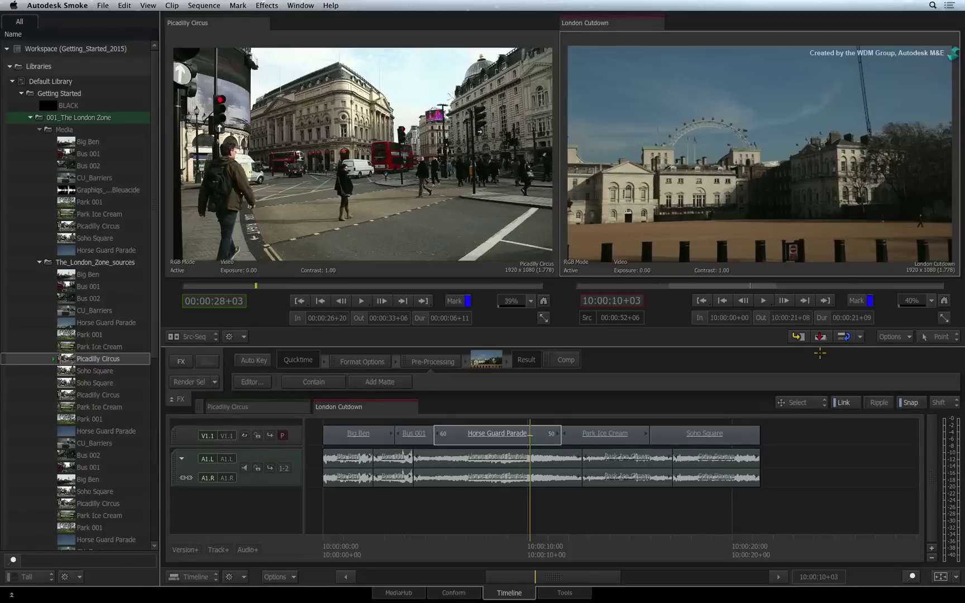
key("F10")
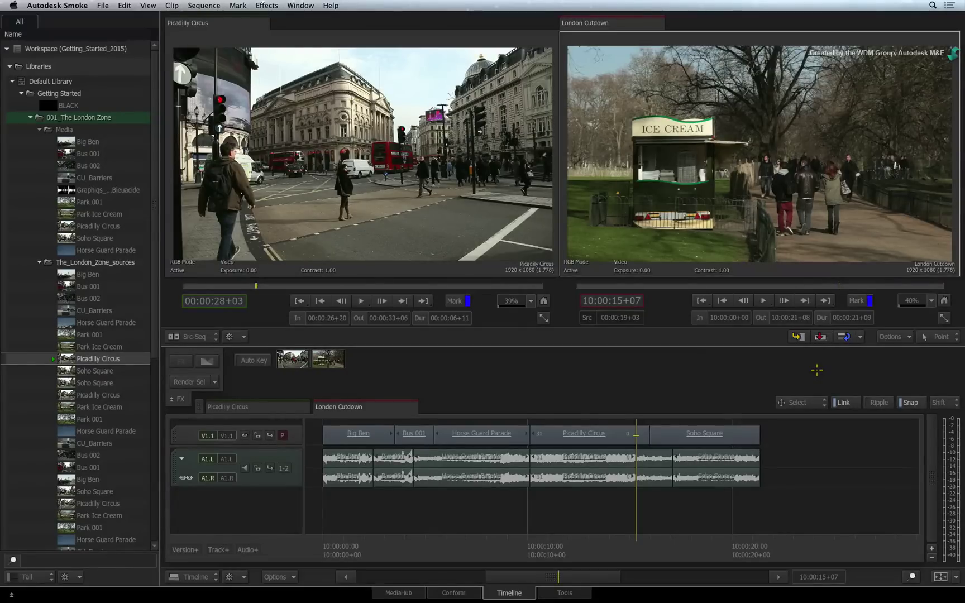
key("super+z")
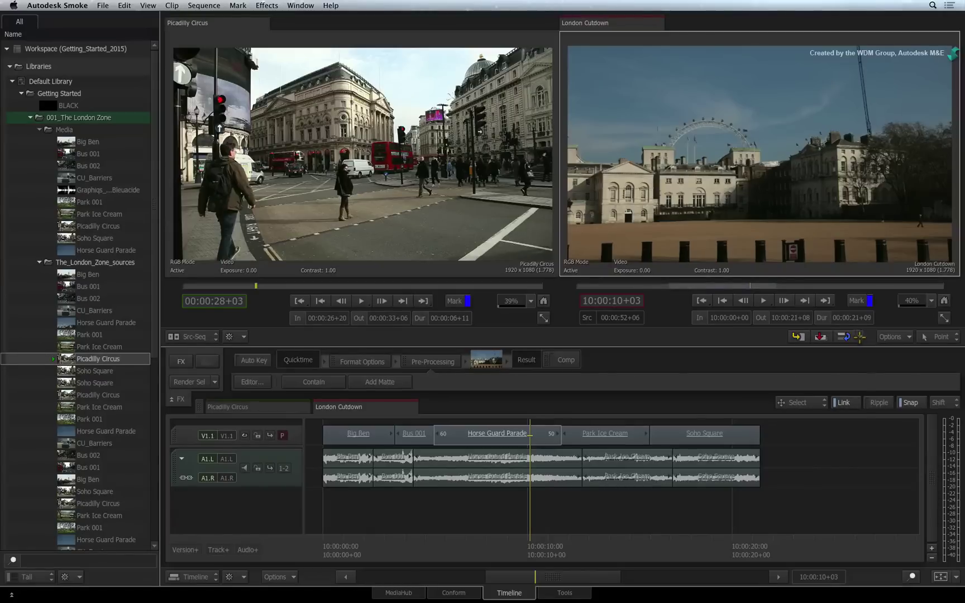
Step: Check the edit-type list, then bring up the Src-Seq viewer layout menu
left_click(860, 336)
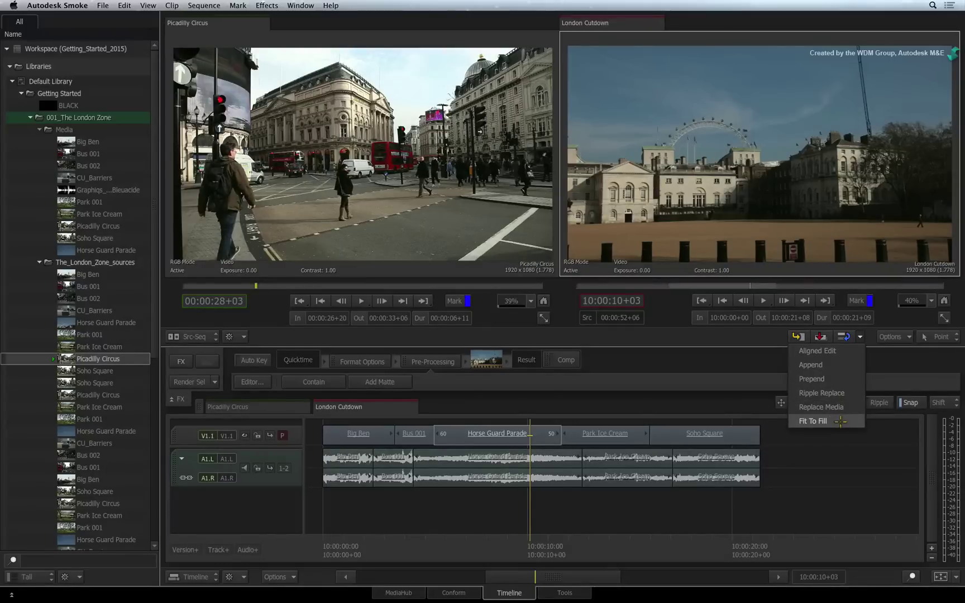
left_click(892, 361)
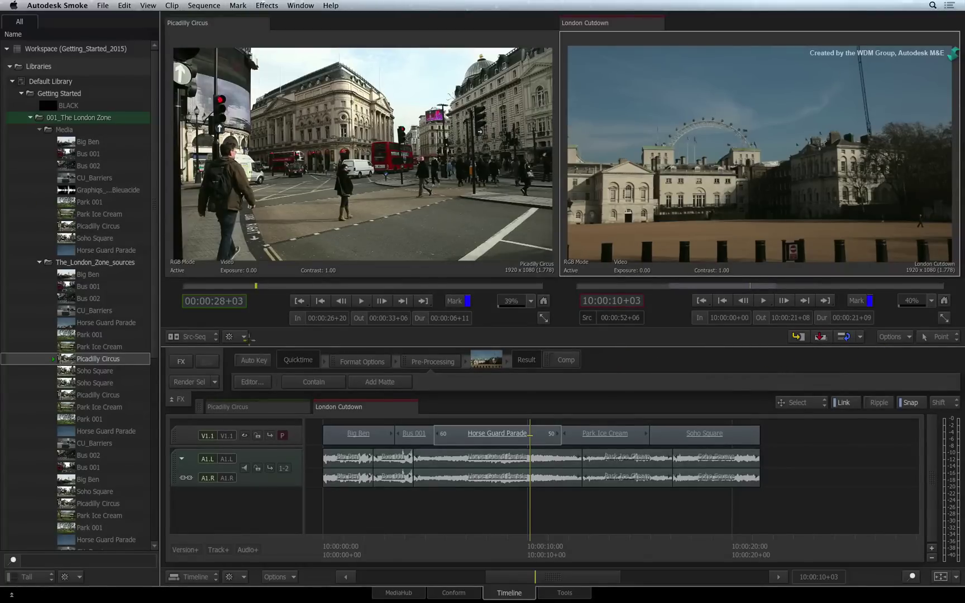
left_click(214, 336)
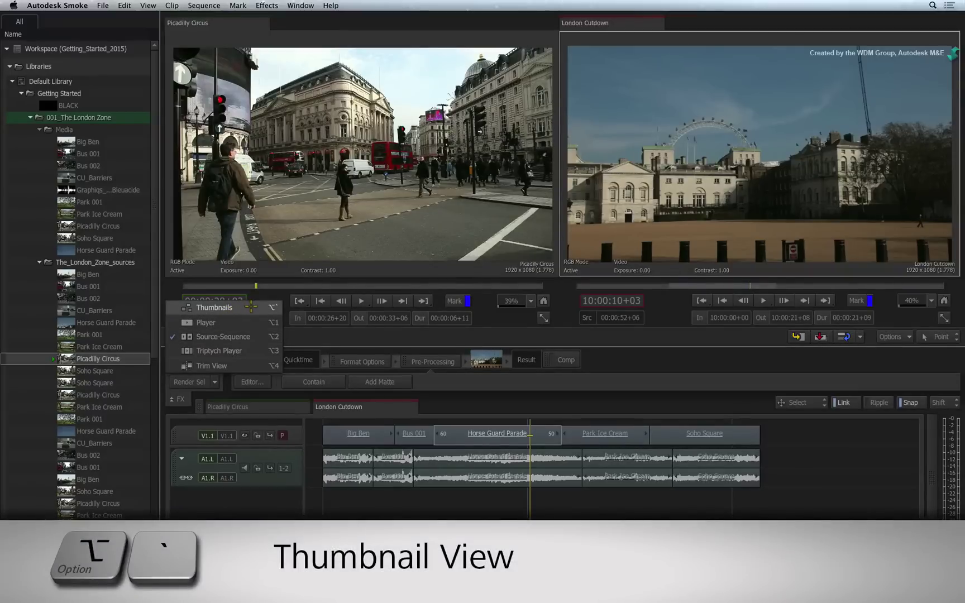
Step: Switch the viewers to Thumbnails, load CU_Barriers and collapse the sources folder
left_click(250, 306)
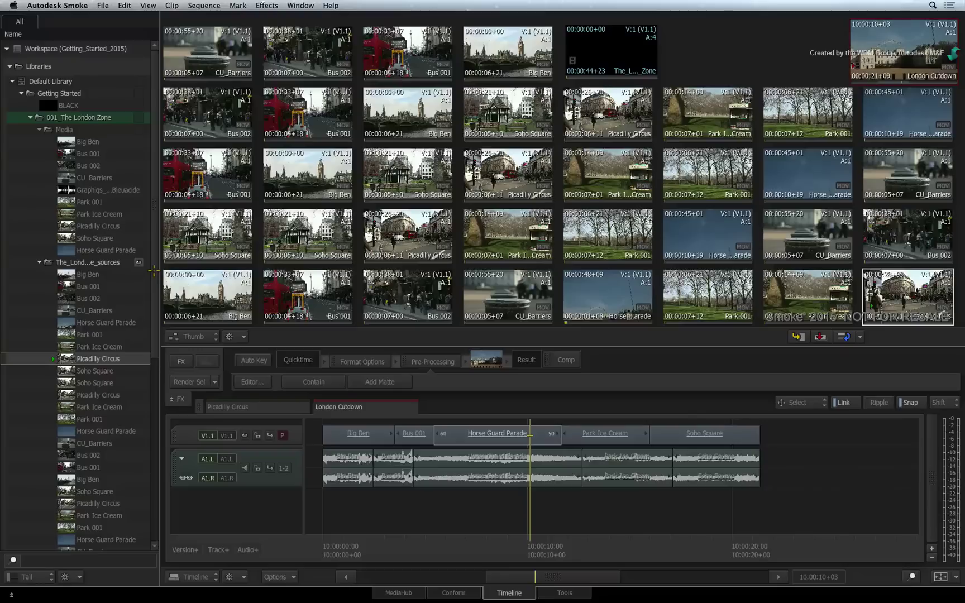
left_click(112, 262)
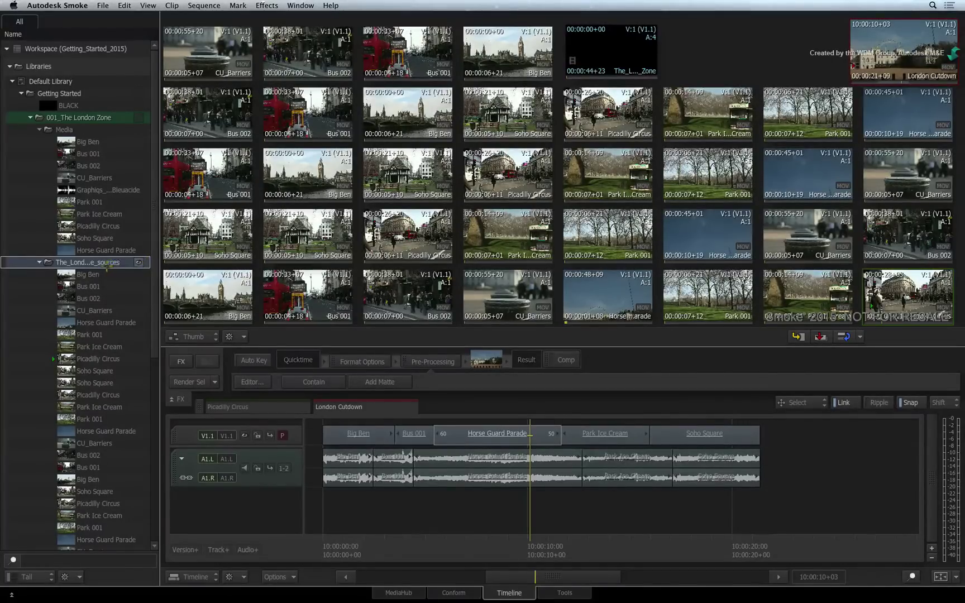
left_click(90, 310)
left_click(100, 262)
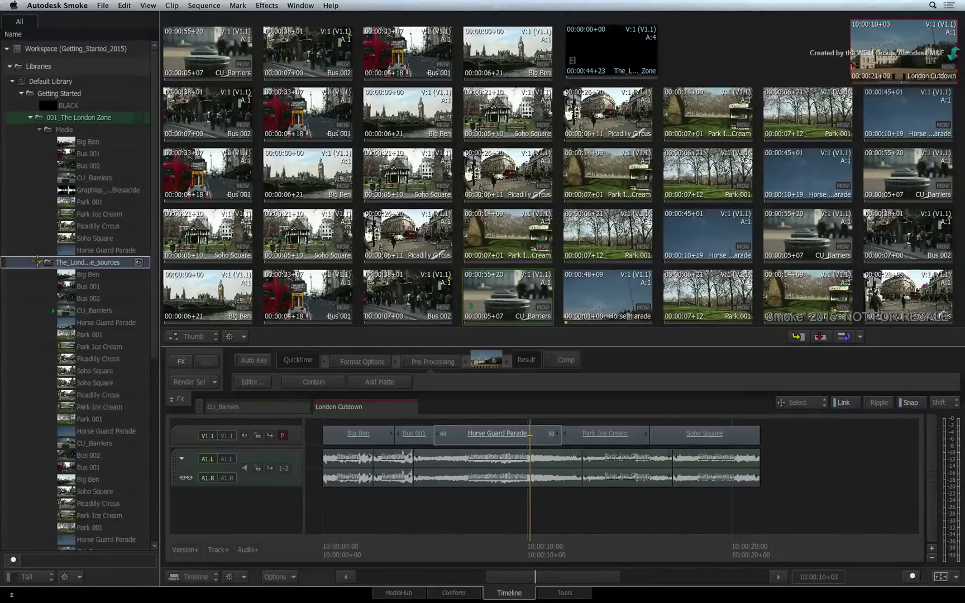
left_click(35, 262)
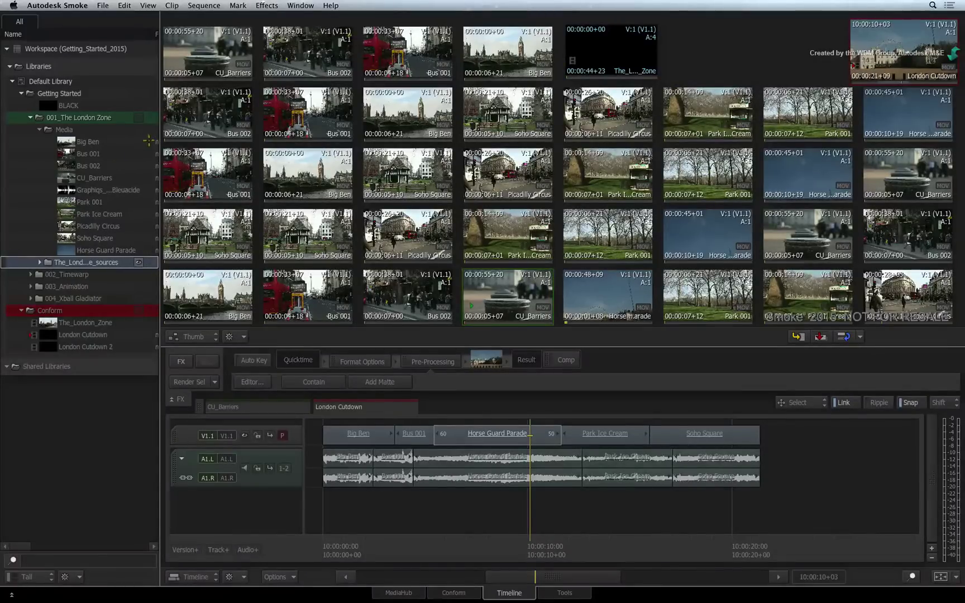
Step: Step through CU_Barriers, Soho Square and Picadilly Circus thumbnails, then load Horse Guard Parade
left_click(138, 130)
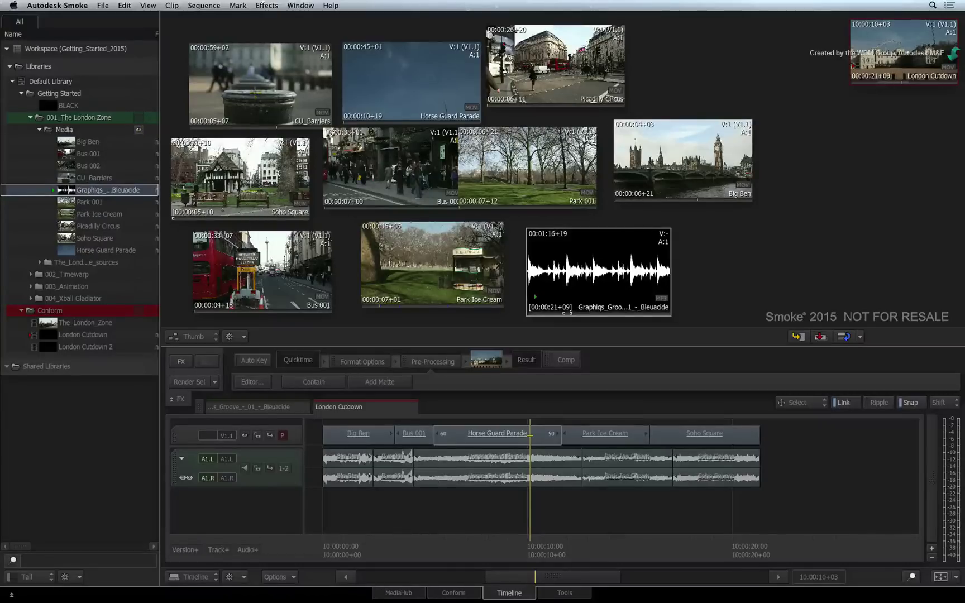
left_click(257, 91)
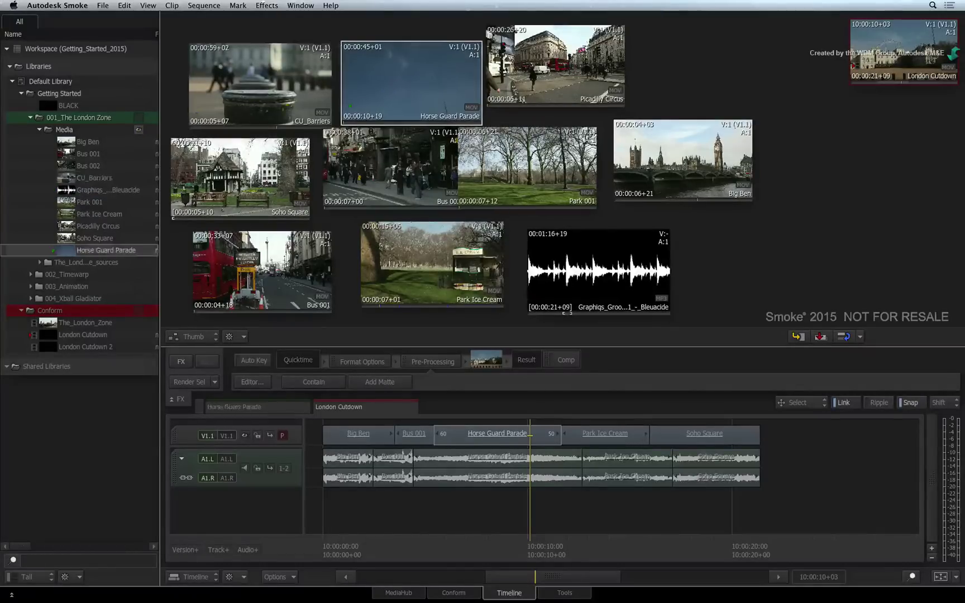
left_click(257, 170)
key("Right")
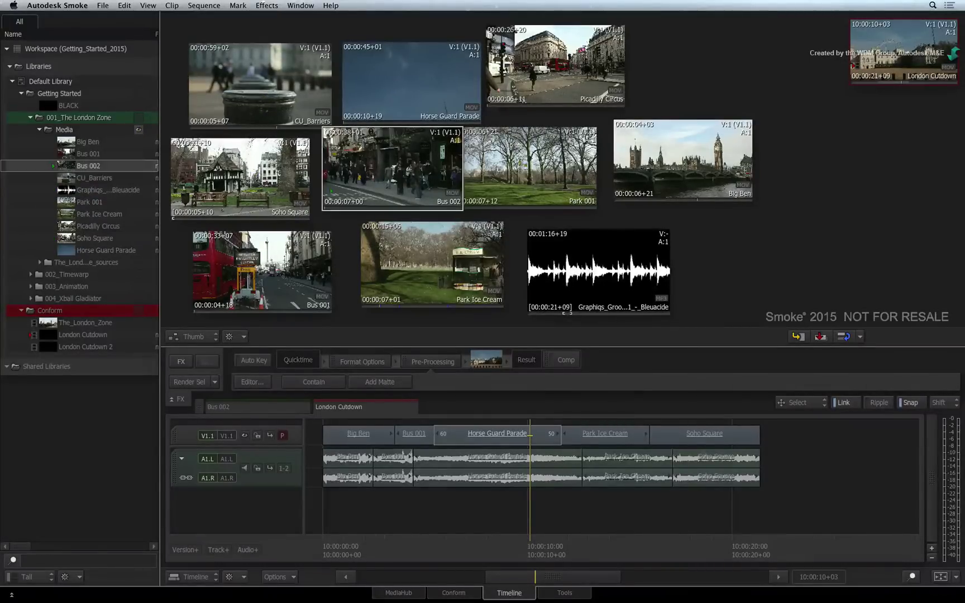
key("Right")
key("Right")
key("Left")
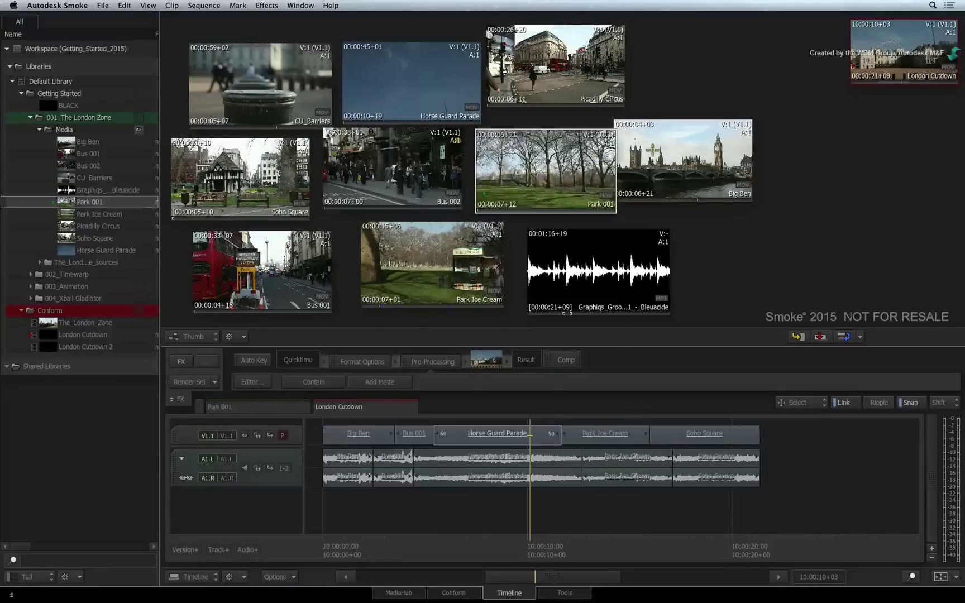
key("Up")
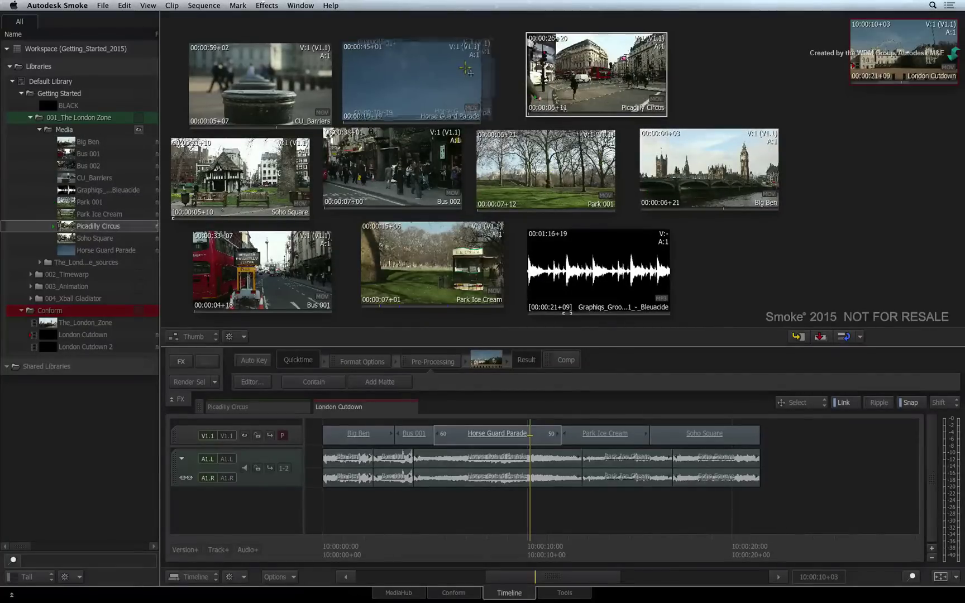
left_click(438, 81)
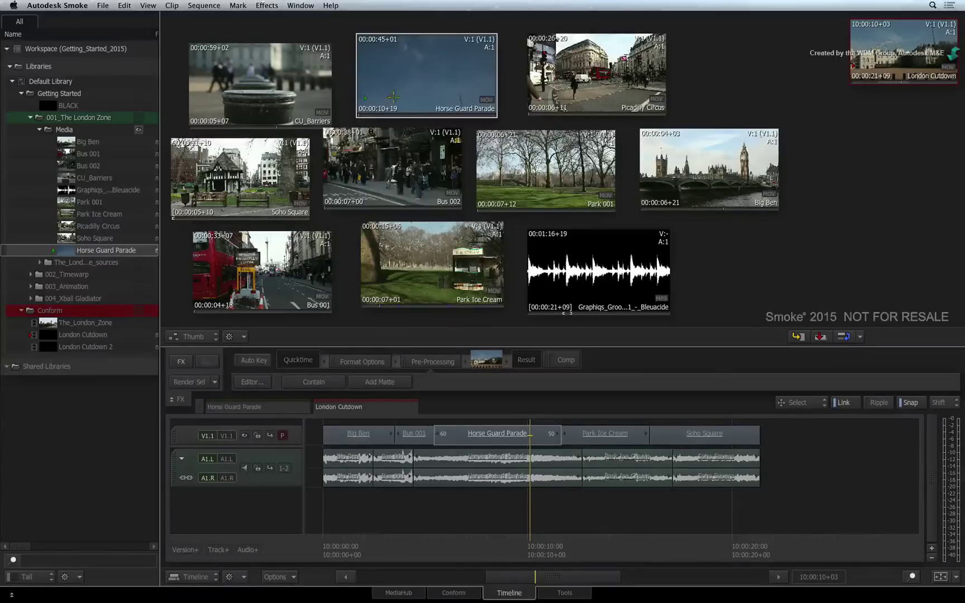
Step: Tidy thumbnails into rows, rearrange Park Ice Cream and Park 001, and scrub Park 001
right_click(236, 332)
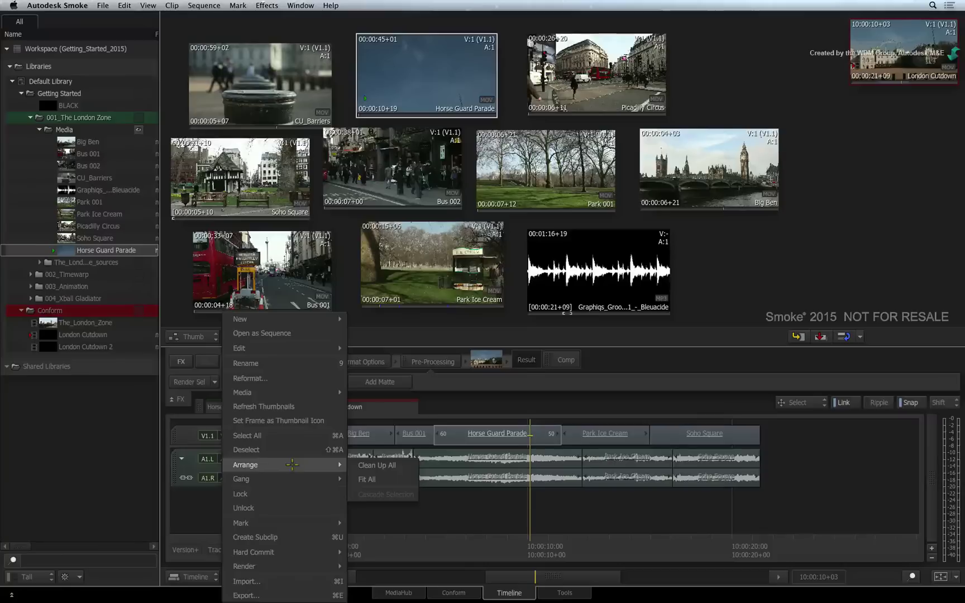
mouse_move(283, 466)
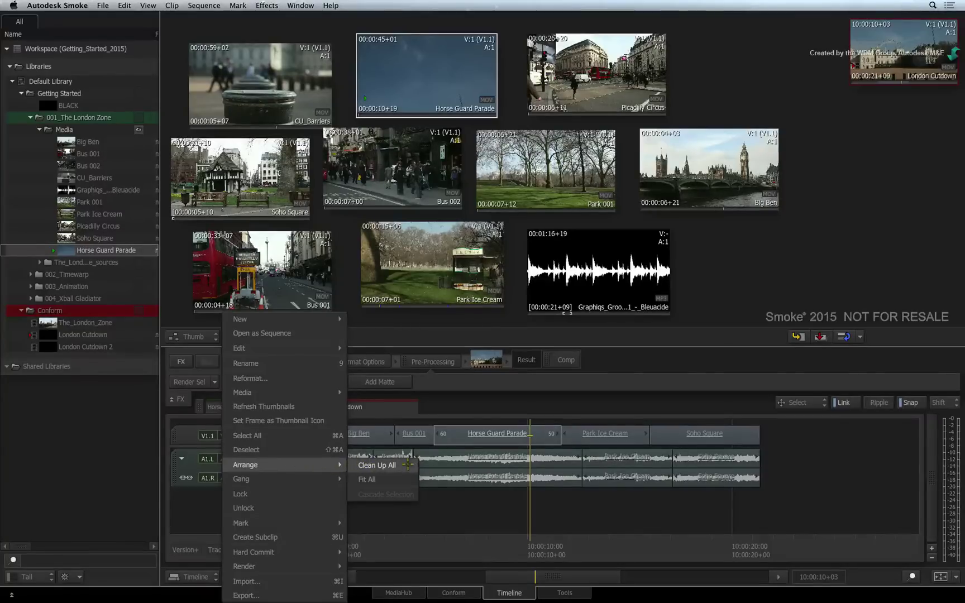
left_click(405, 465)
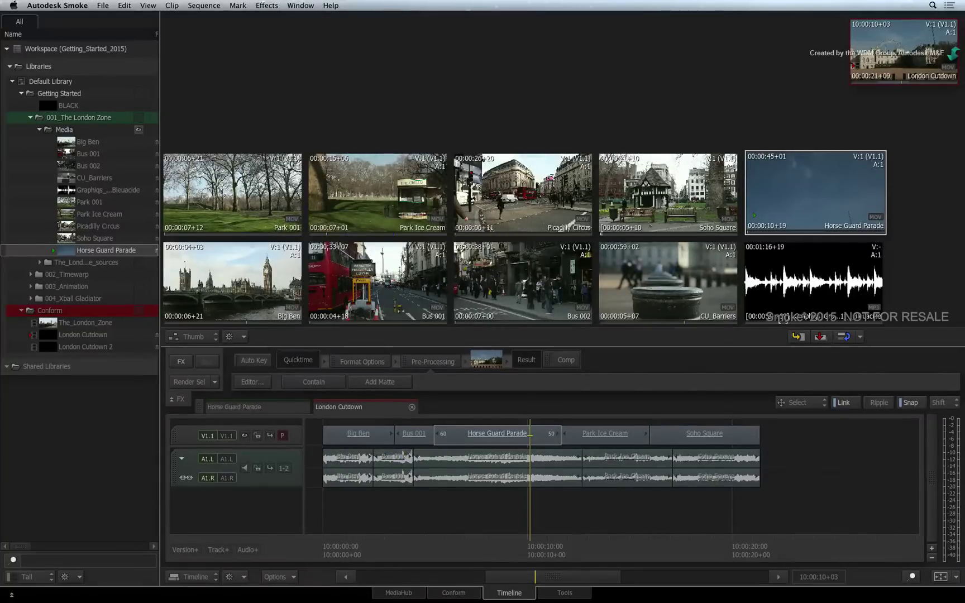
left_click_drag(355, 195, 208, 107)
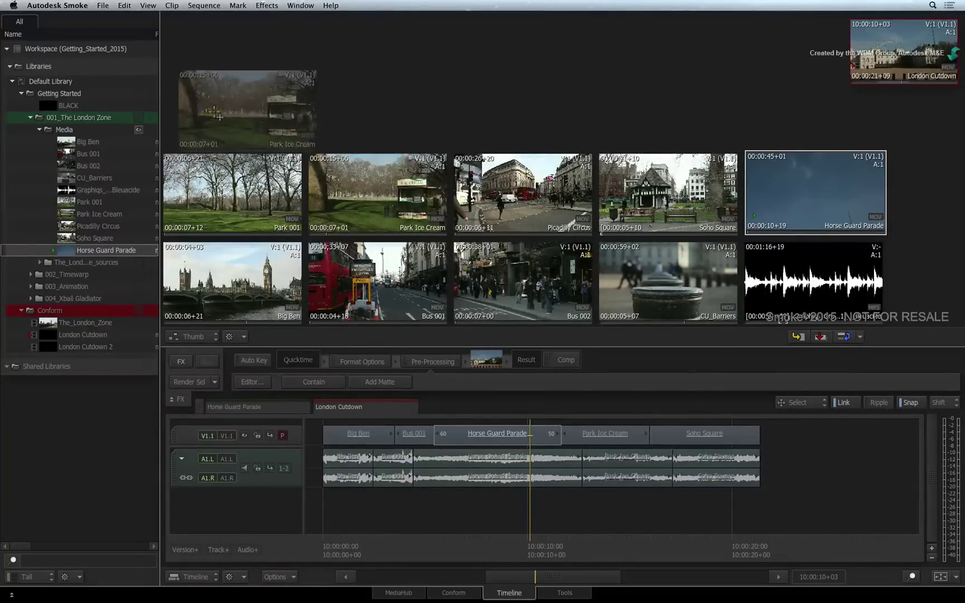
left_click_drag(233, 193, 376, 108)
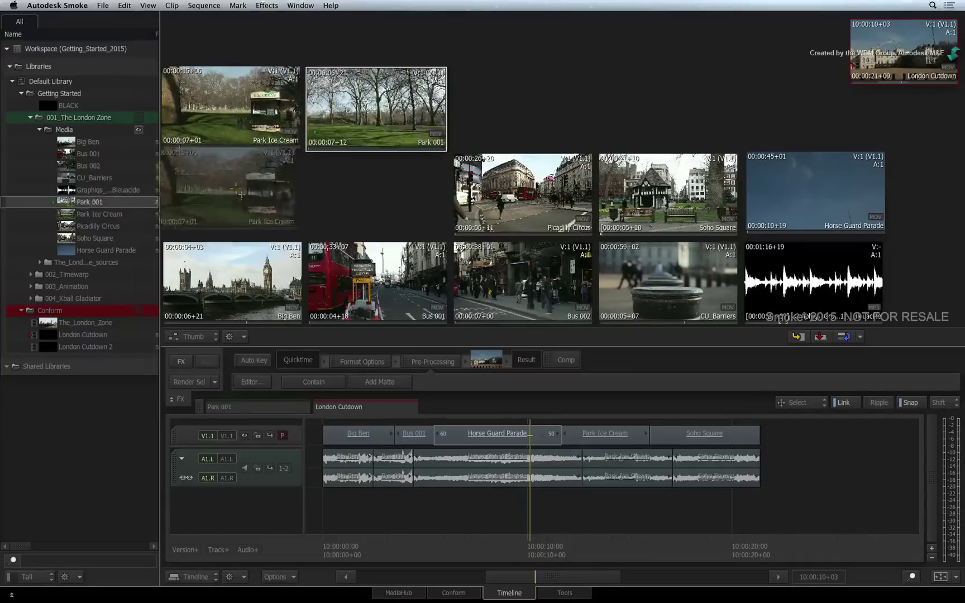
left_click_drag(232, 105, 239, 192)
left_click_drag(376, 109, 381, 195)
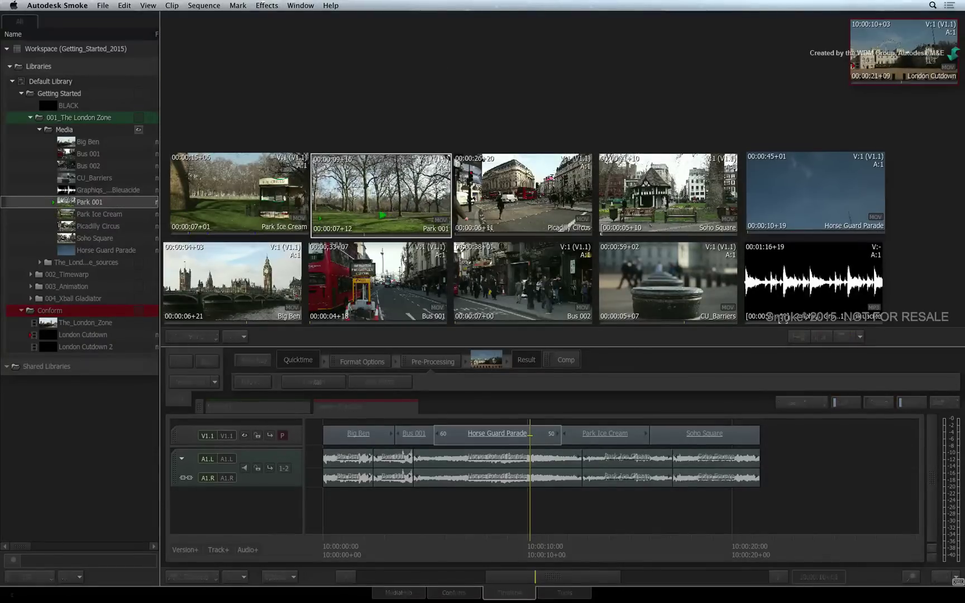
left_click_drag(380, 210, 377, 226)
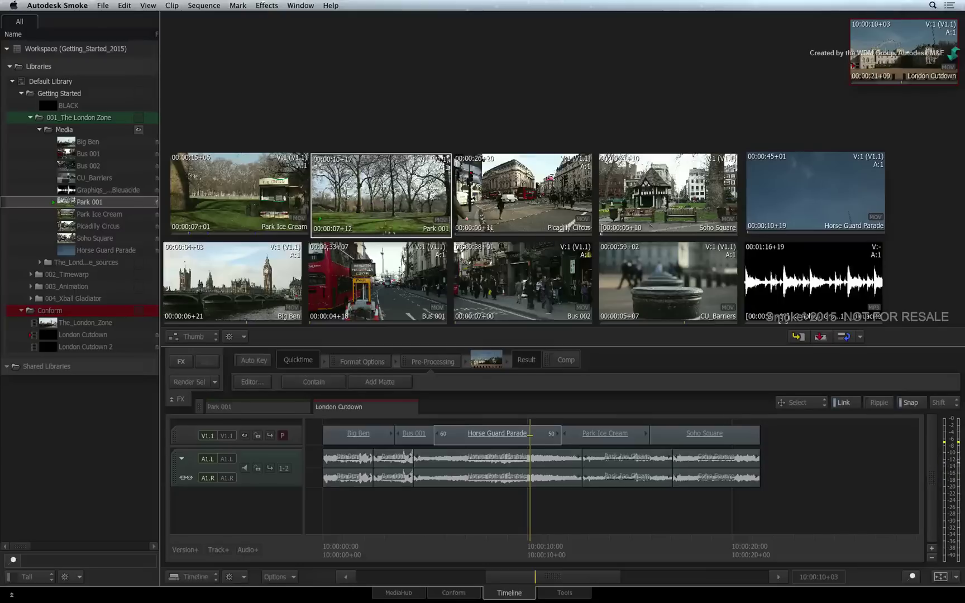
Step: Mark in and out on Park 001 and mark out on Picadilly Circus
key("i")
key("o")
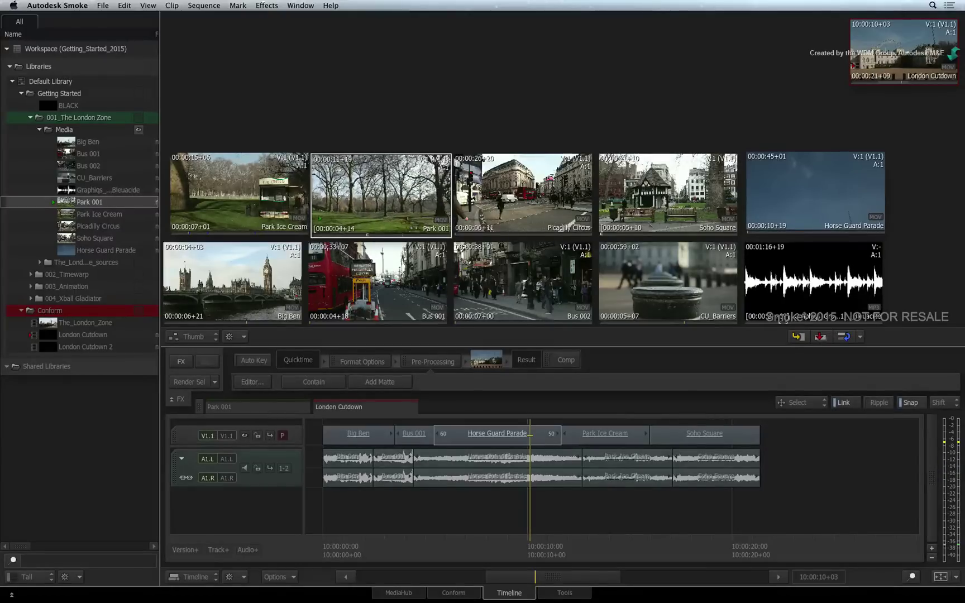
left_click(502, 211)
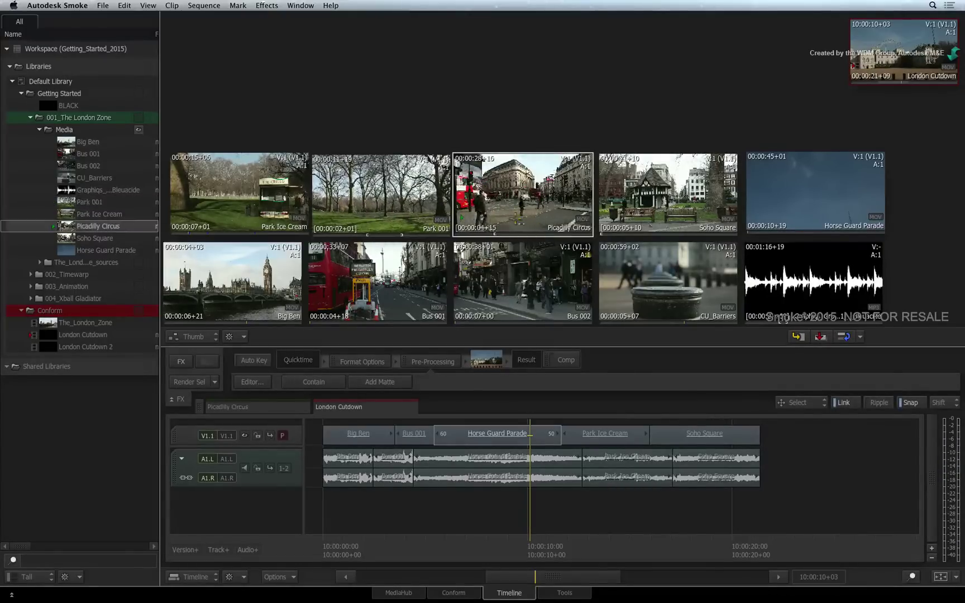
key("o")
Step: Select Park Ice Cream, Picadilly Circus, Bus 001, Big Ben, Bus 002, Soho Square, Park 001, CU_Barriers
left_click(236, 181)
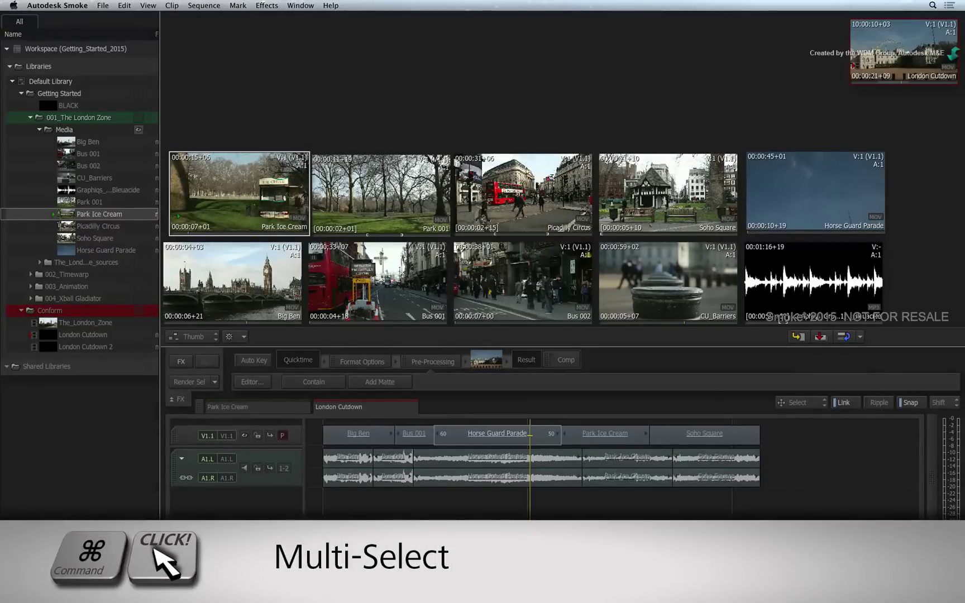
left_click(524, 187, "super")
left_click(365, 284, "super")
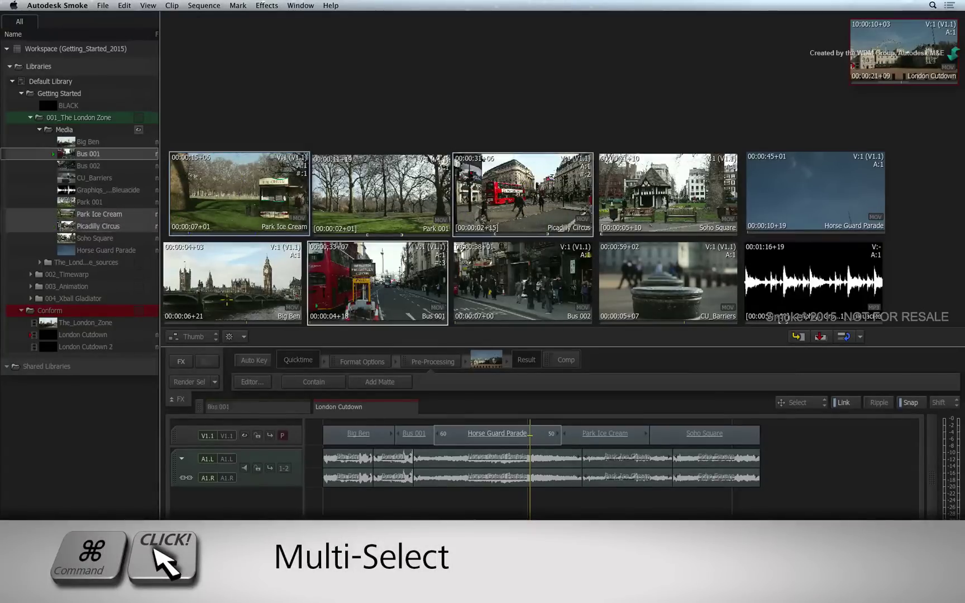
left_click(226, 300, "super")
left_click(535, 282, "super")
left_click(639, 199, "super")
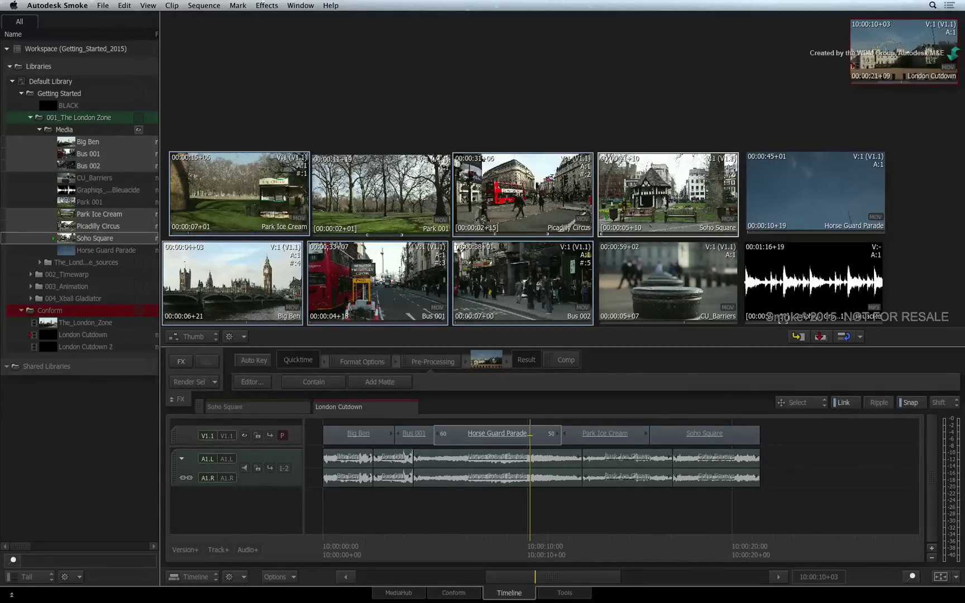
left_click(373, 185)
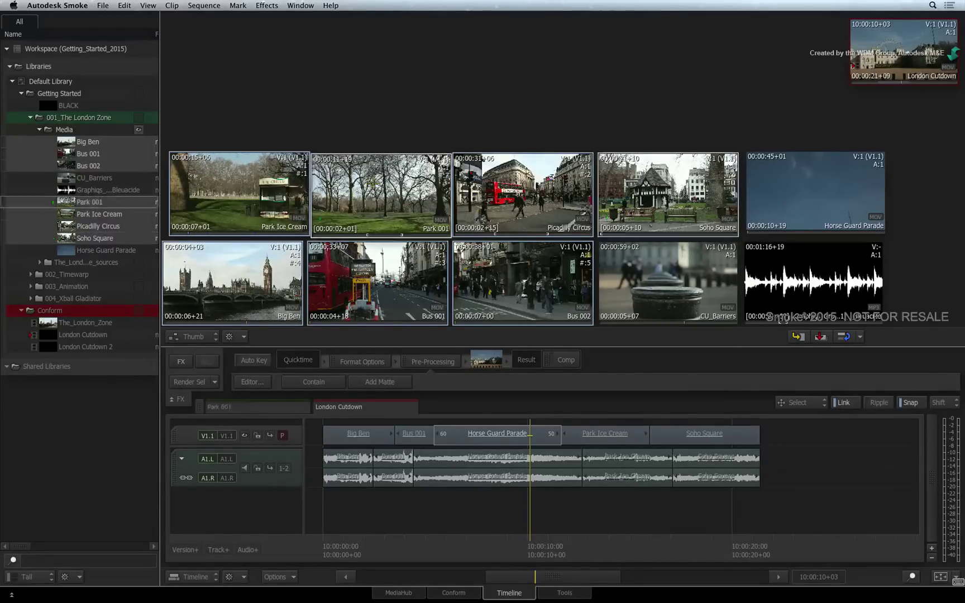
left_click(662, 273)
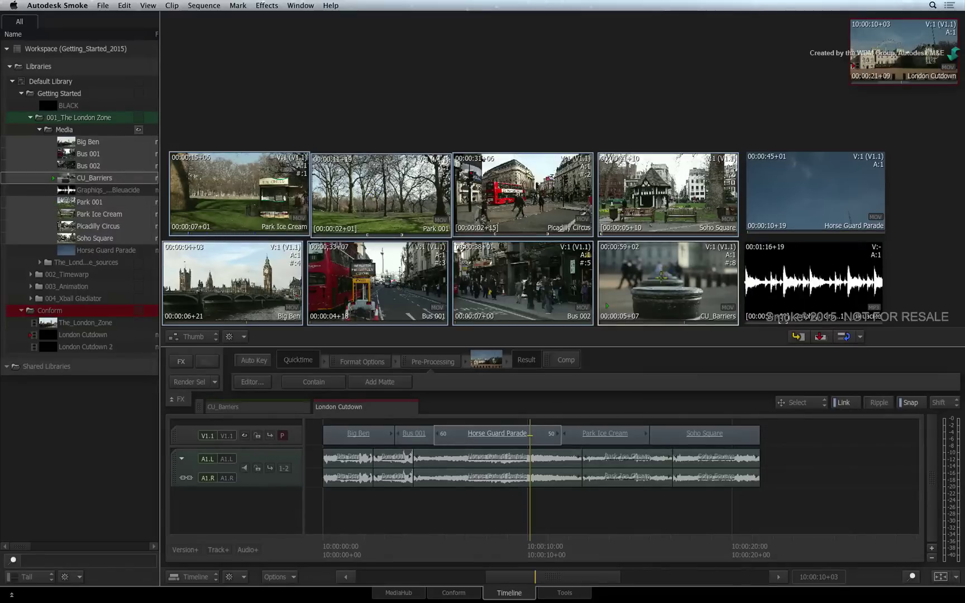
Step: Drop the eight clips at the sequence end and show dual viewers with Option-2
left_click_drag(536, 574, 578, 578)
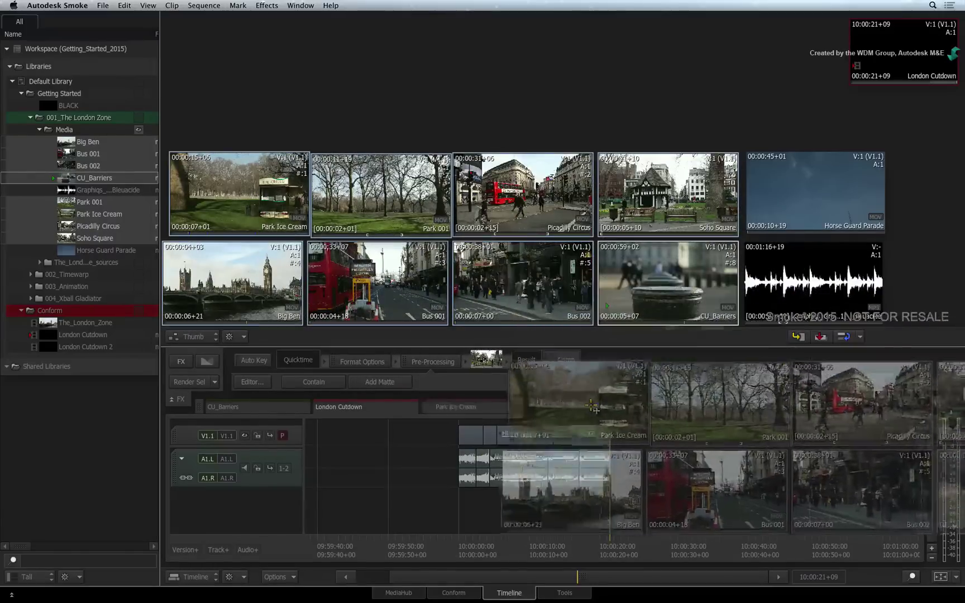
left_click_drag(663, 292, 613, 436)
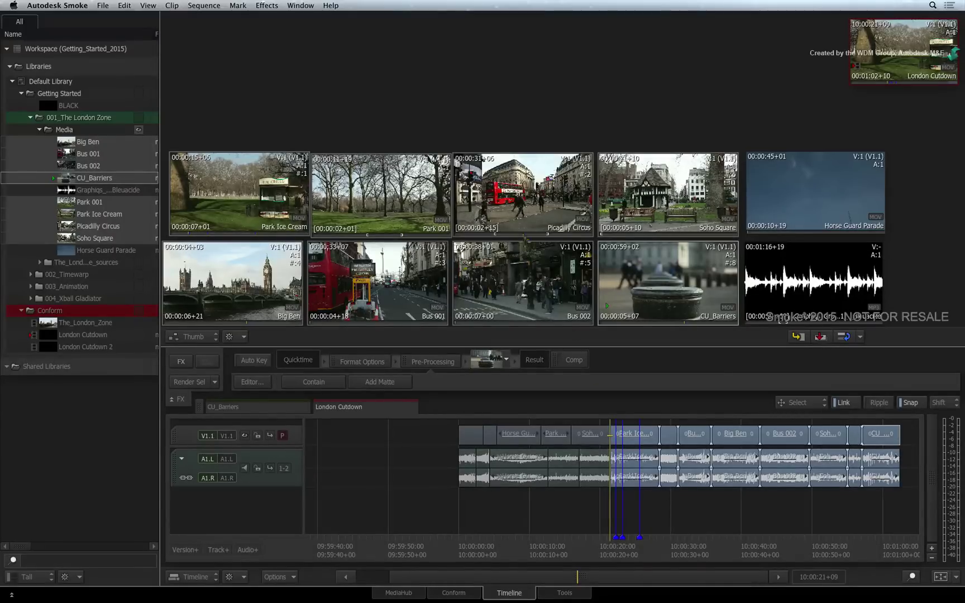
key("alt+2")
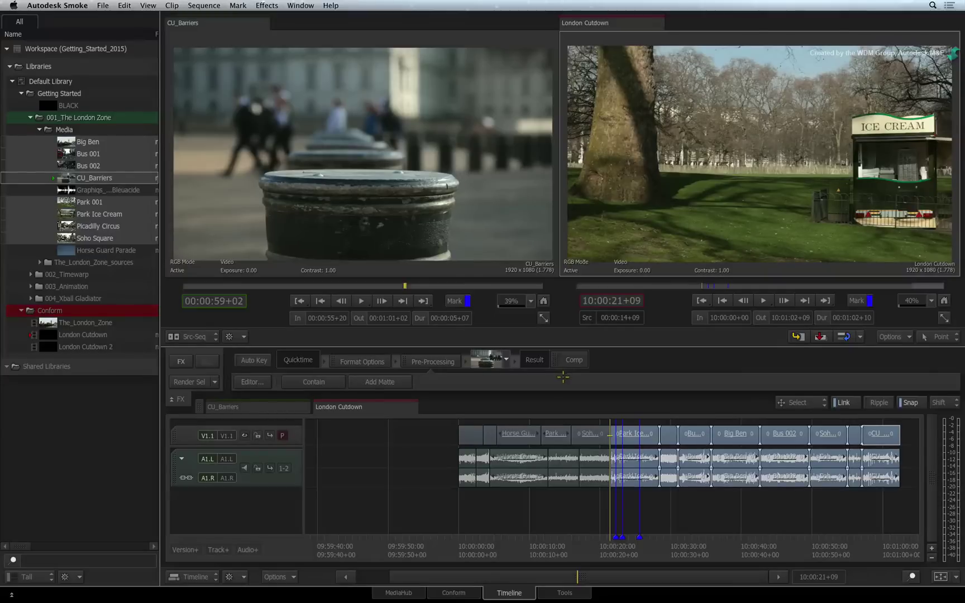
Step: Undo the appended clips and drag the library selection into the timeline
left_click_drag(536, 570, 545, 577)
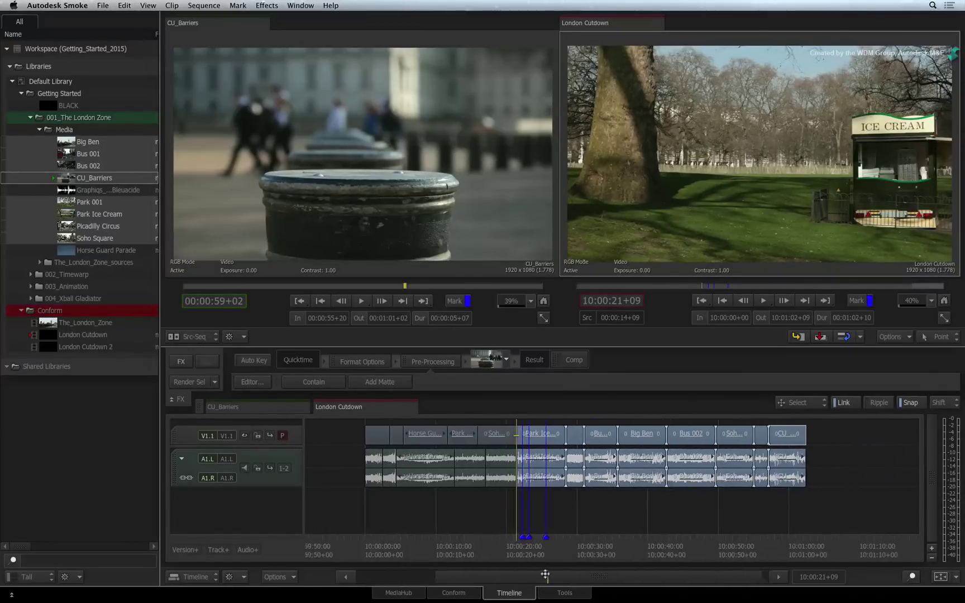
key("super+z")
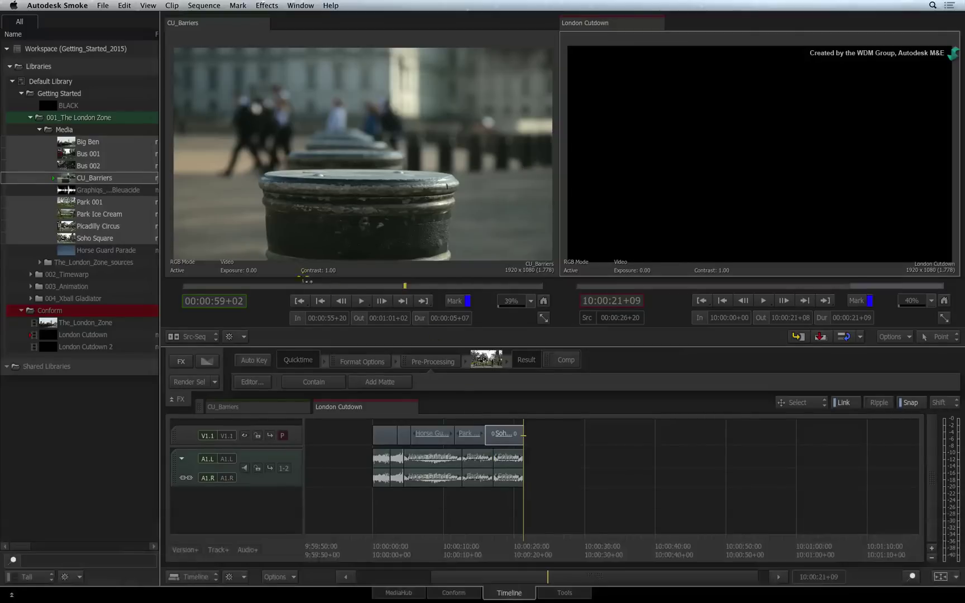
left_click_drag(91, 179, 552, 437)
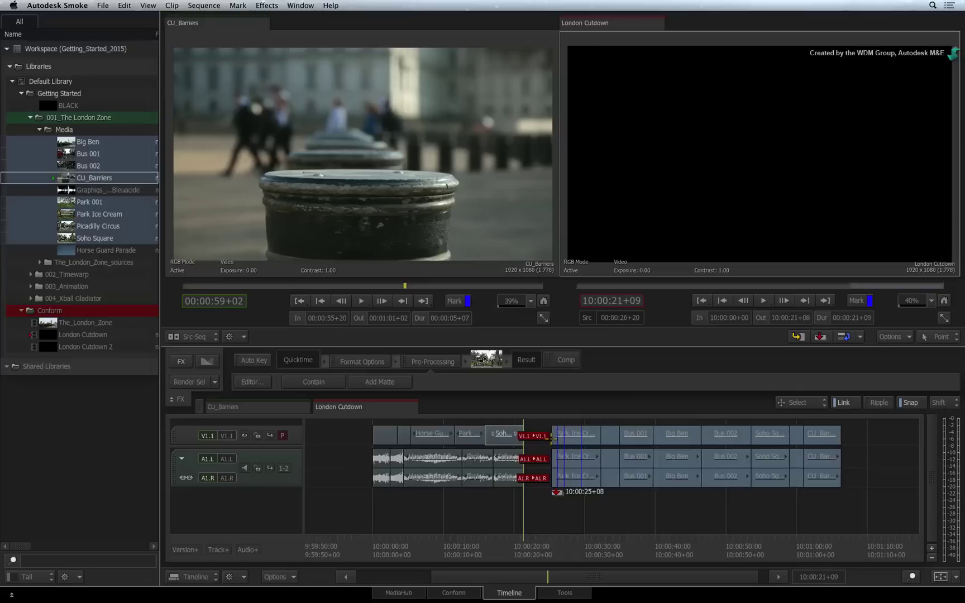
Step: Drop the clips on a new track above V1.1, snapped to 10:00:21+09
left_click_drag(551, 436, 564, 437)
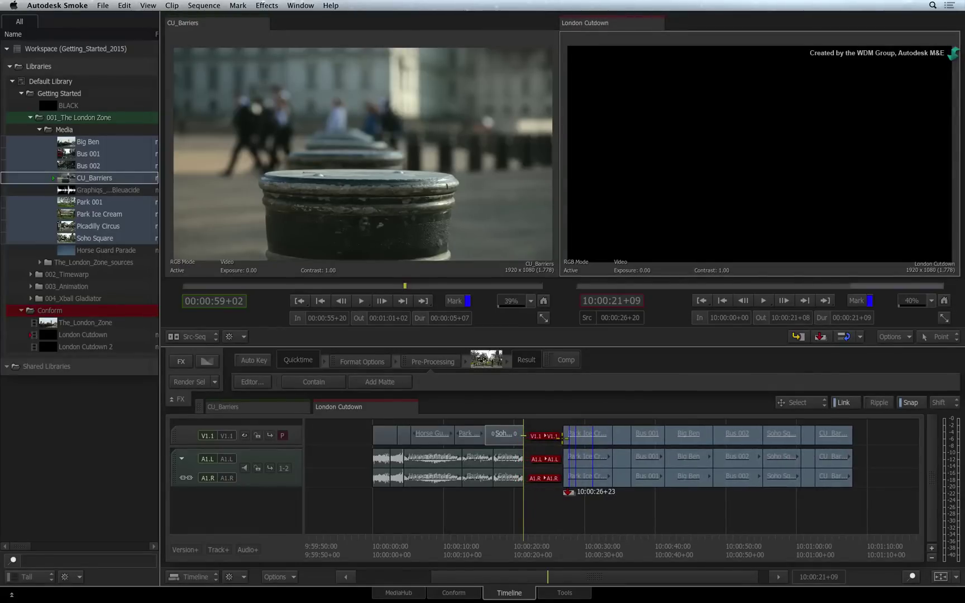
left_click_drag(563, 437, 565, 437)
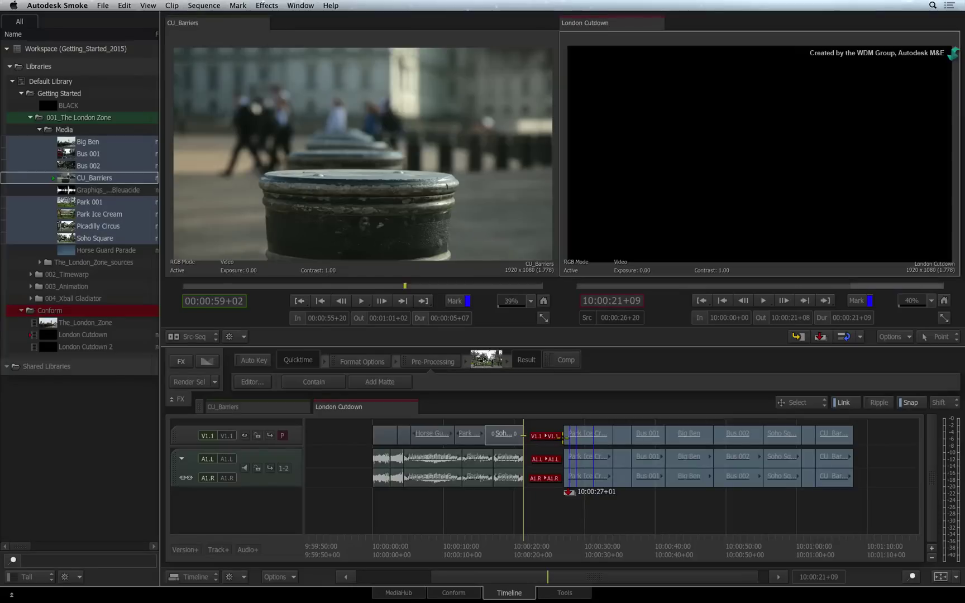
left_click_drag(565, 438, 566, 427)
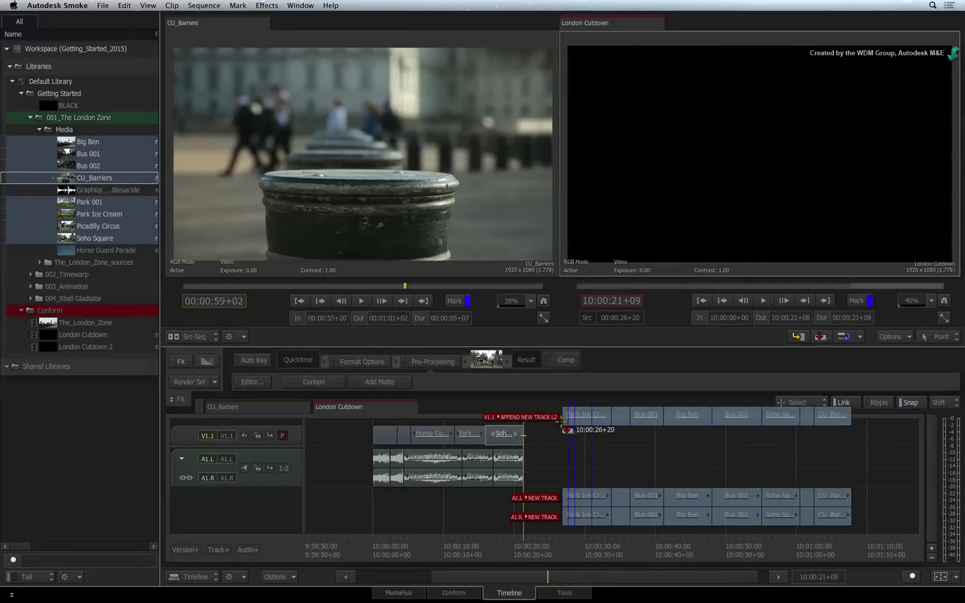
left_click_drag(560, 421, 533, 417)
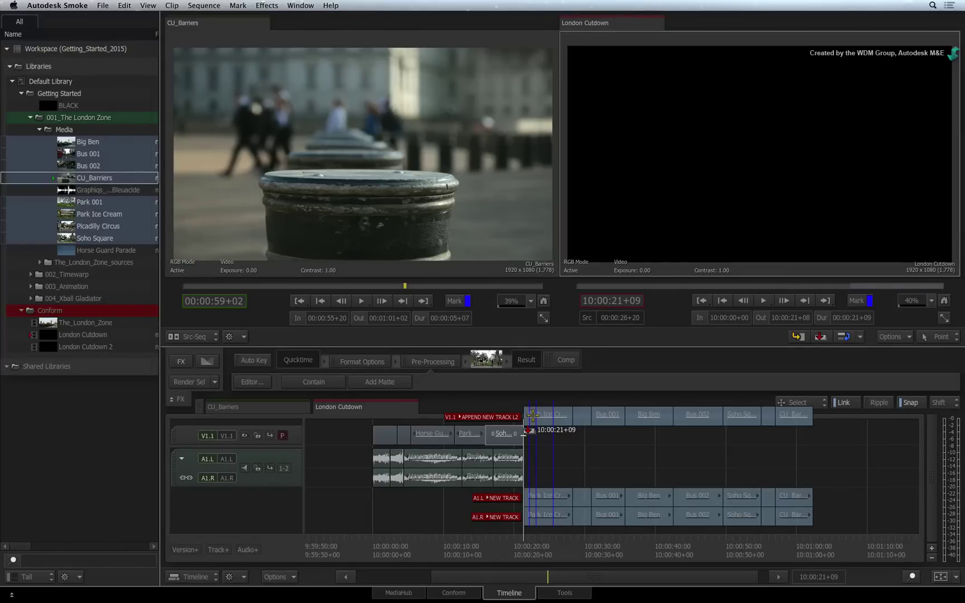
left_click_drag(532, 414, 533, 415)
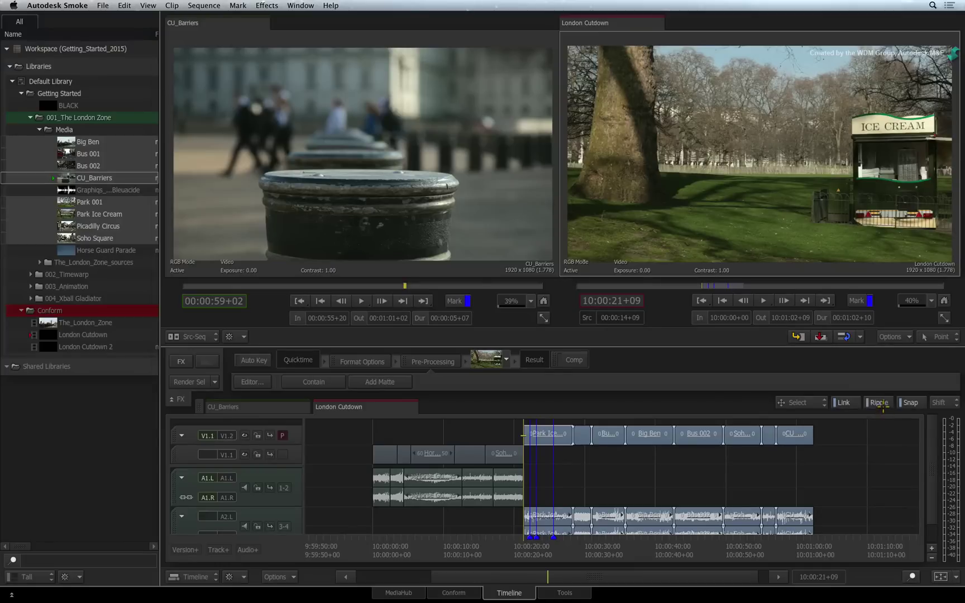
key("shift+r")
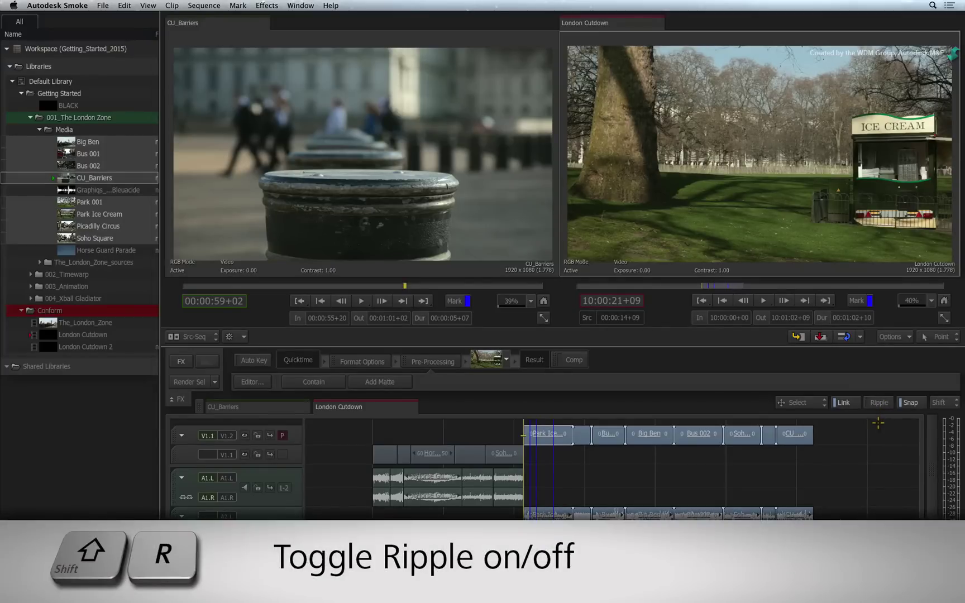
key("shift+r")
key("shift+r")
key("shift+r")
key("shift+r")
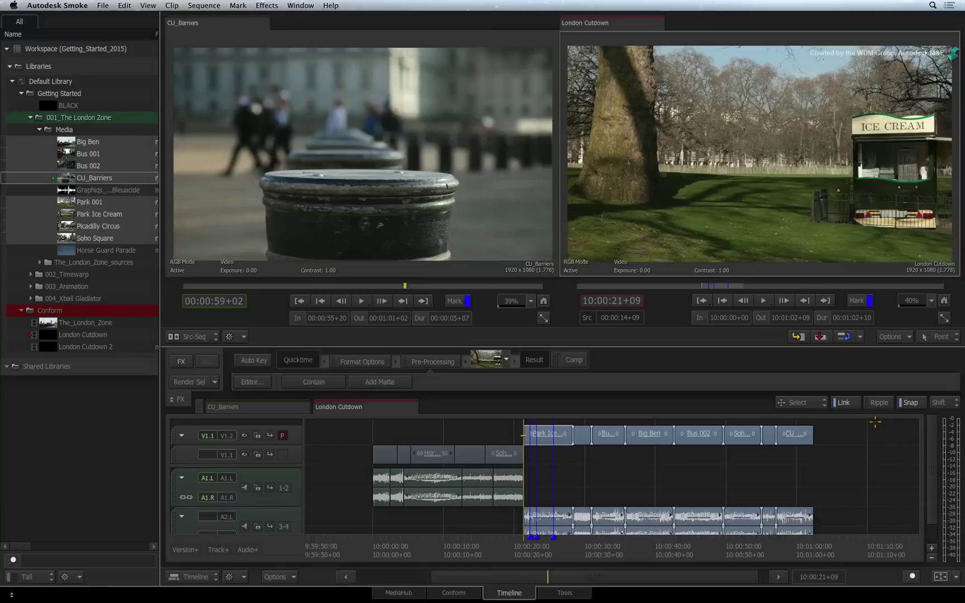